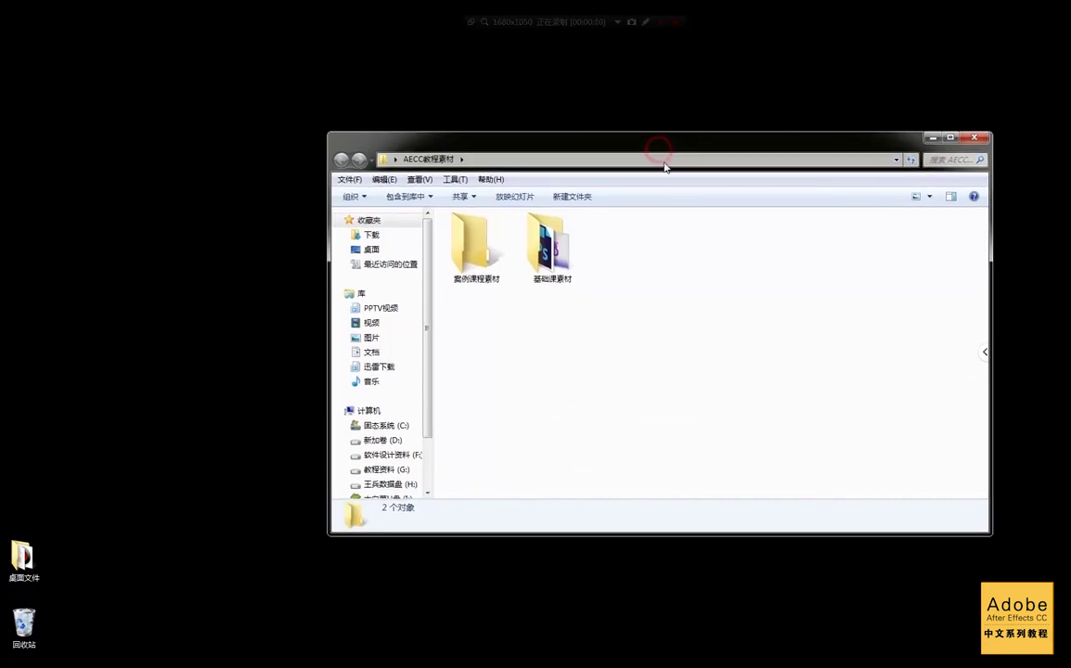
Open the project file AE的工程文件.aep from the 基础课素材 folder in After Effects and minimize the folder window
{"action": "double_click", "coordinate": [559, 253]}
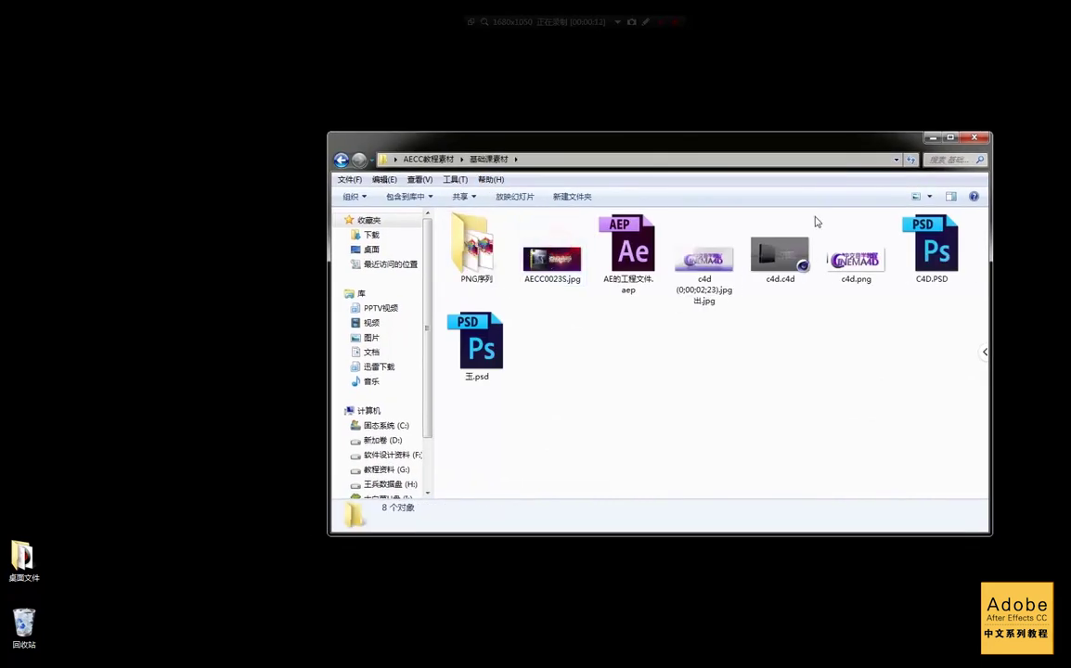
{"action": "left_click_drag", "start_coordinate": [723, 139], "coordinate": [659, 137]}
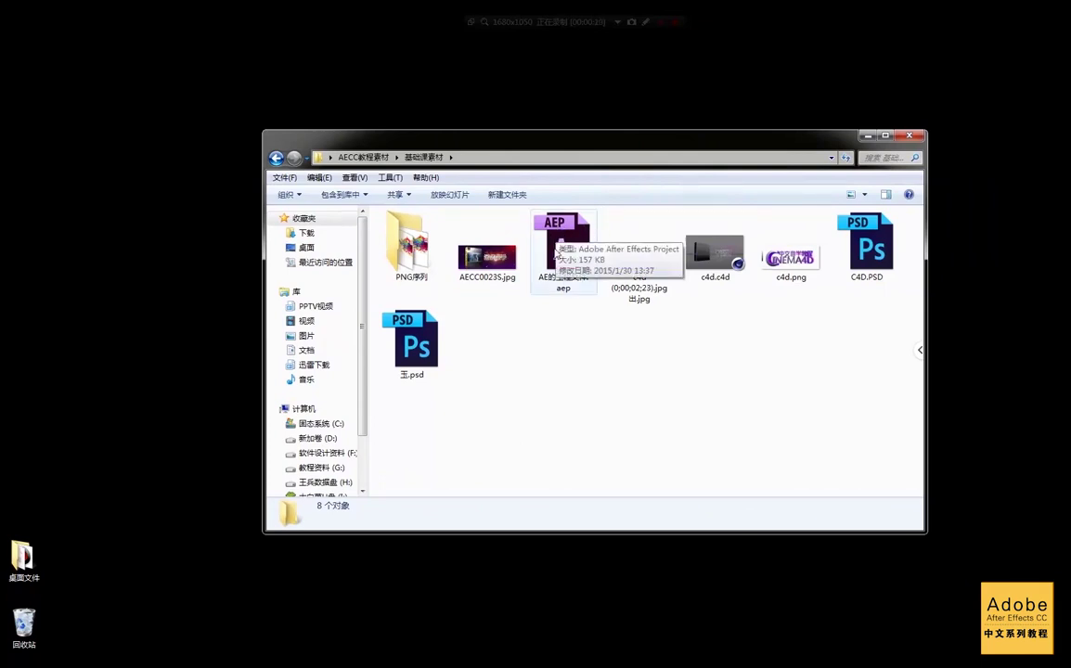
{"action": "left_click_drag", "start_coordinate": [643, 151], "coordinate": [702, 169]}
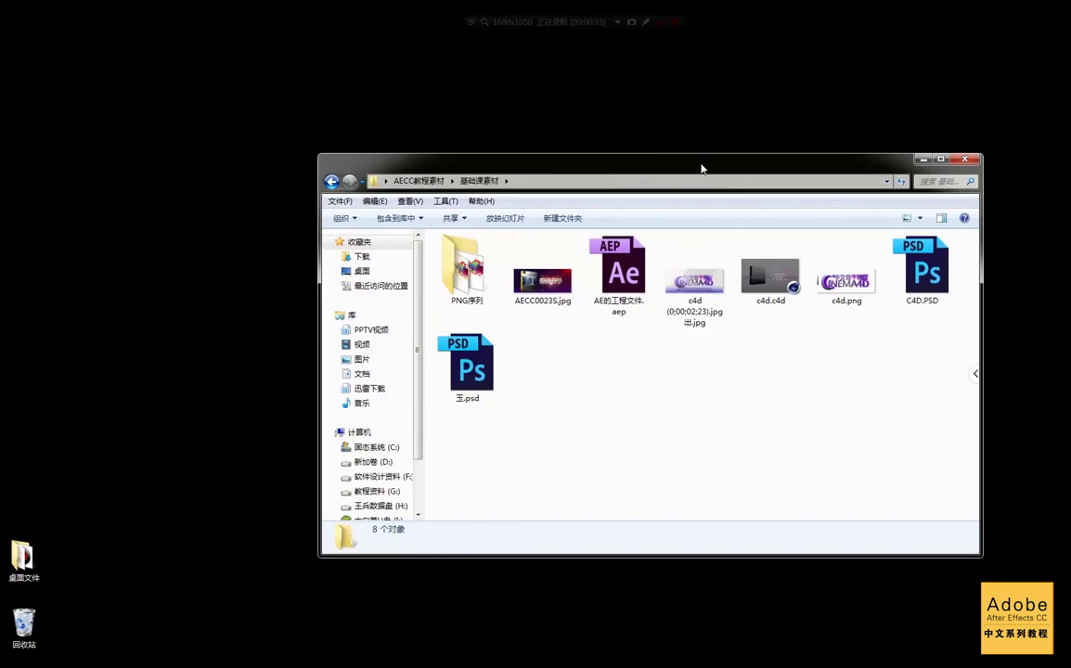
{"action": "left_click_drag", "start_coordinate": [702, 168], "coordinate": [785, 135]}
{"action": "double_click", "coordinate": [703, 243]}
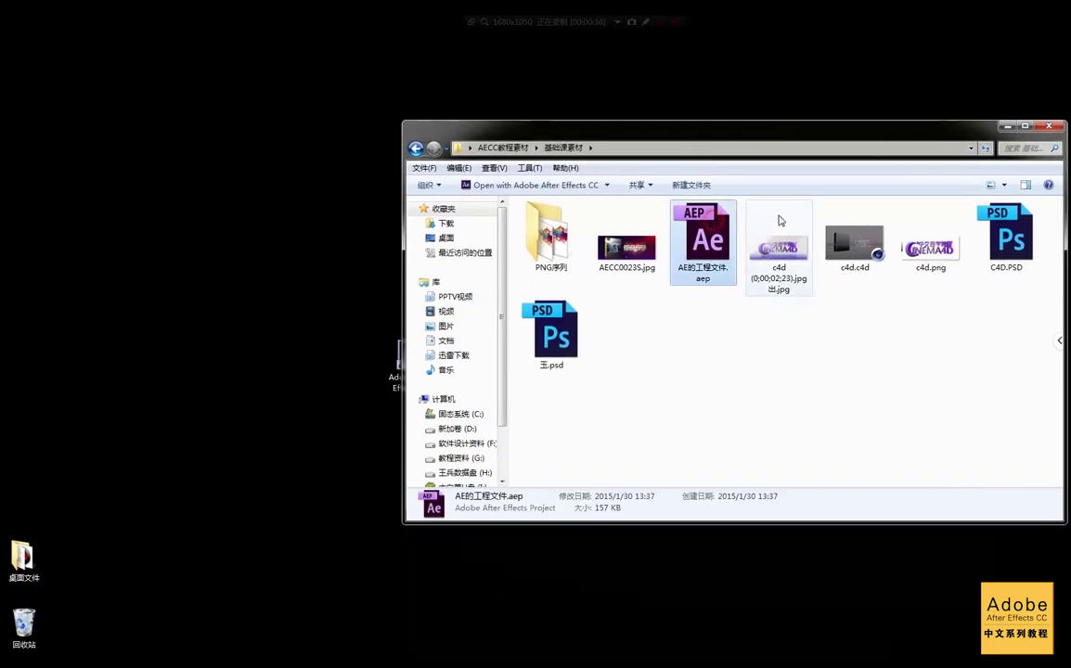
{"action": "left_click", "coordinate": [1007, 126]}
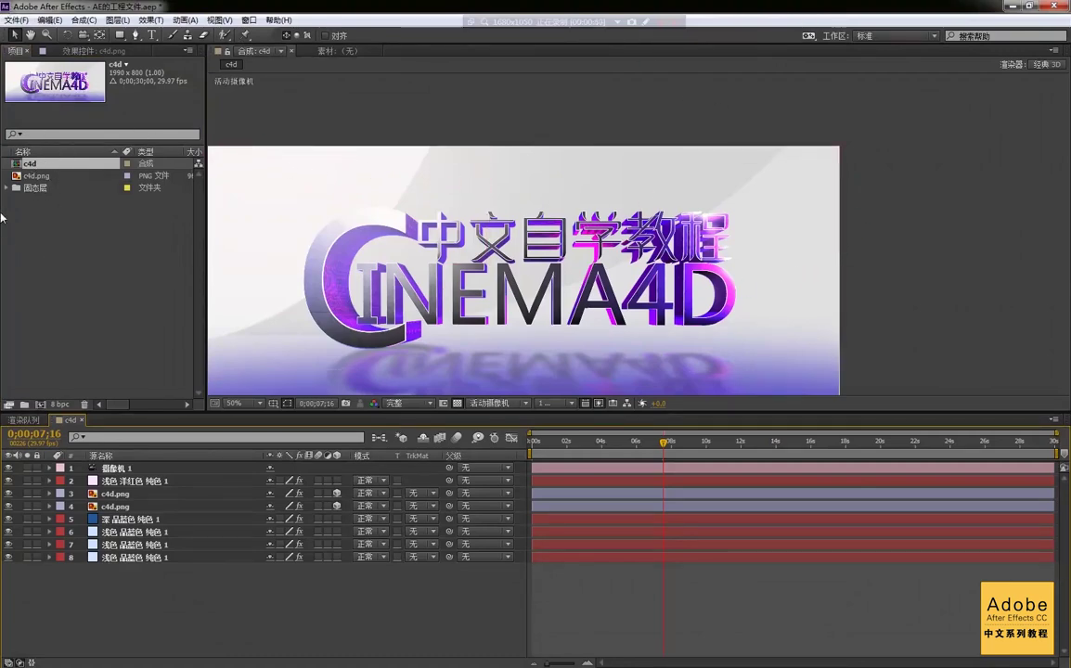
Close the c4d composition's timeline and reopen the composition from the project items
{"action": "left_click", "coordinate": [105, 297]}
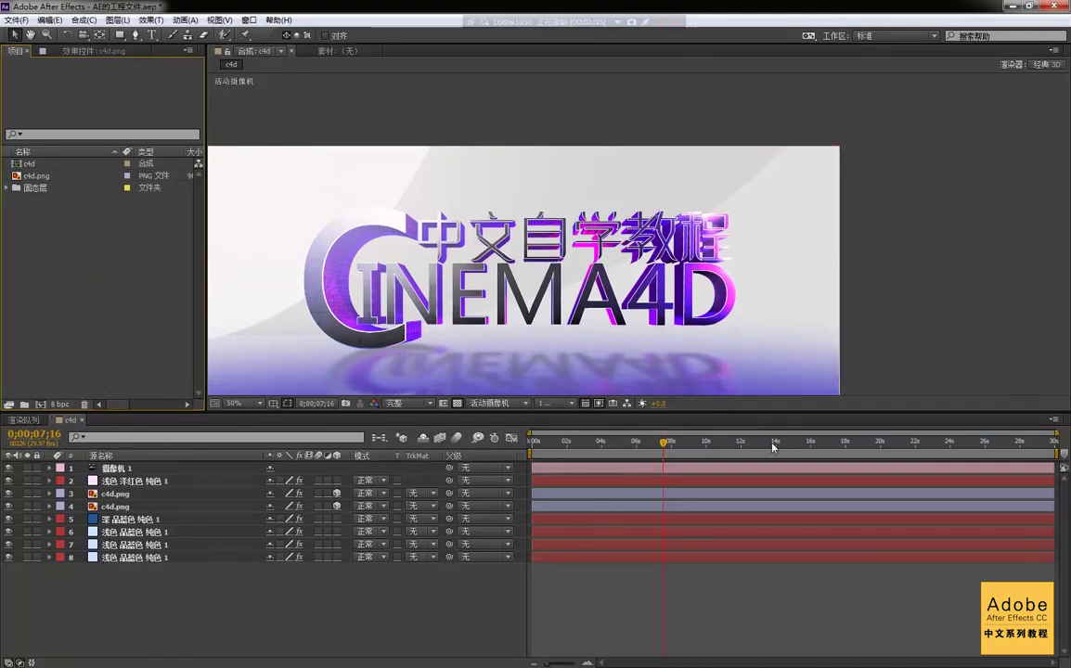
{"action": "left_click_drag", "start_coordinate": [409, 248], "coordinate": [347, 207]}
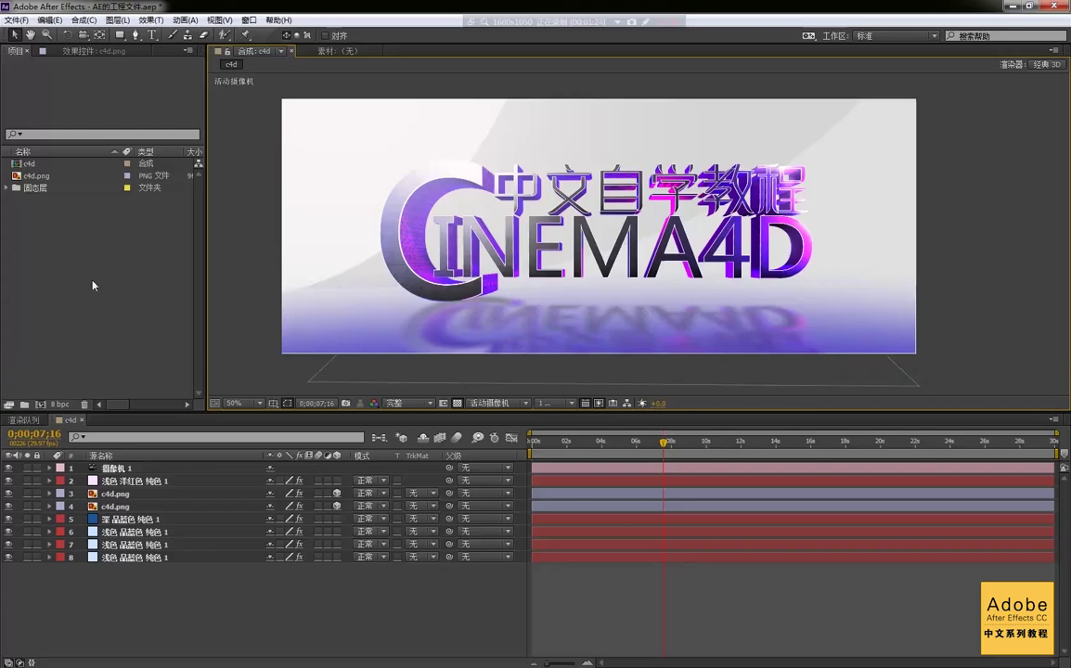
{"action": "left_click", "coordinate": [28, 165]}
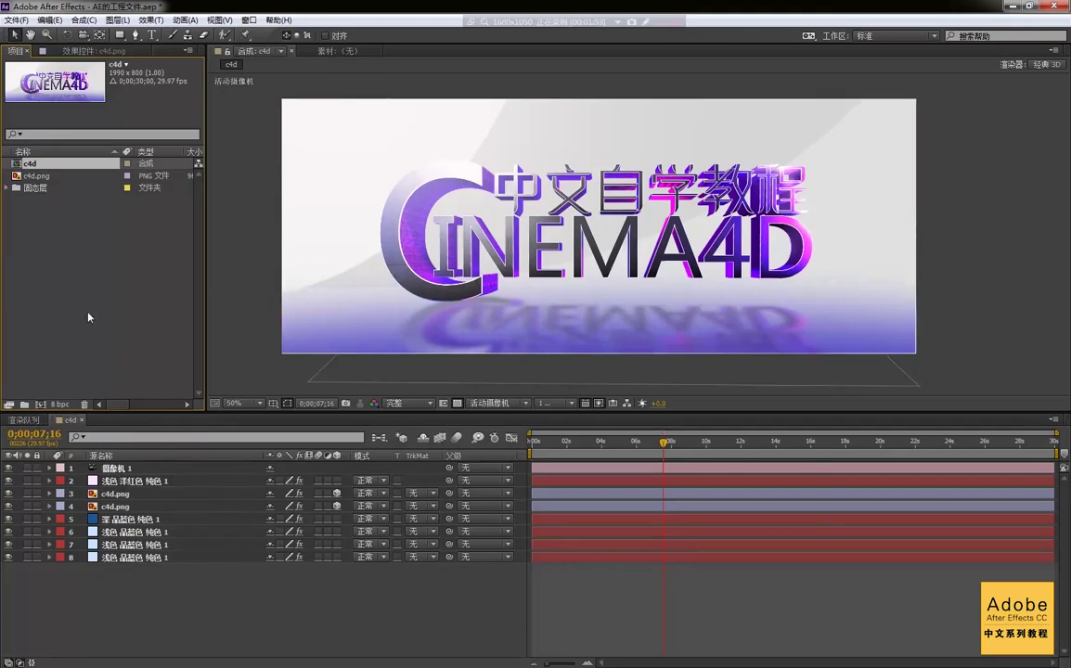
{"action": "left_click", "coordinate": [81, 424]}
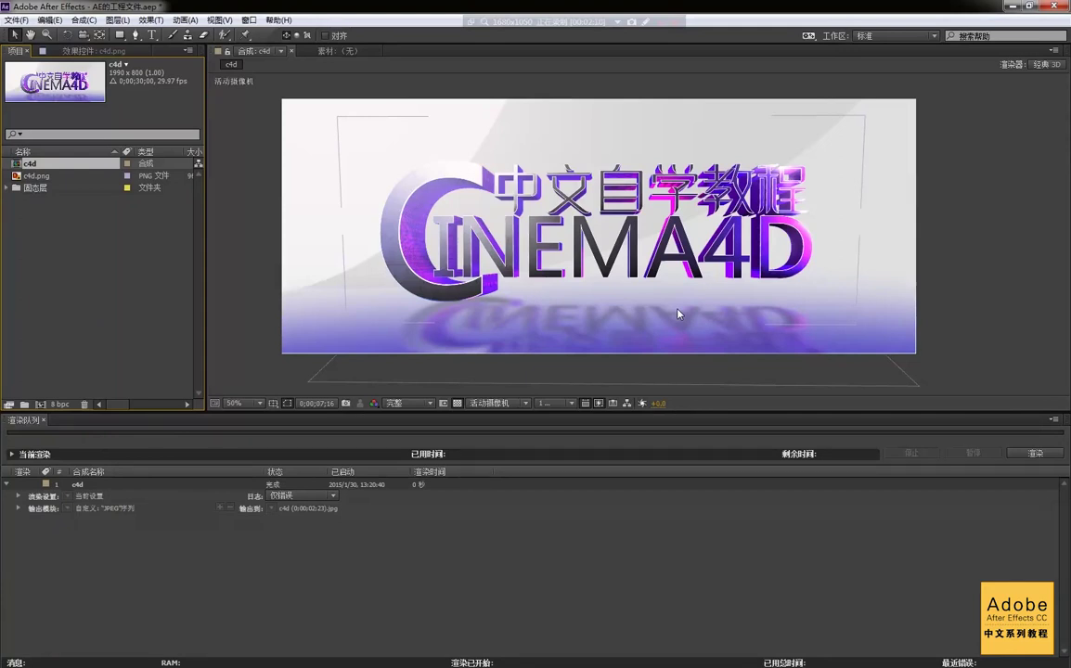
{"action": "left_click", "coordinate": [54, 236]}
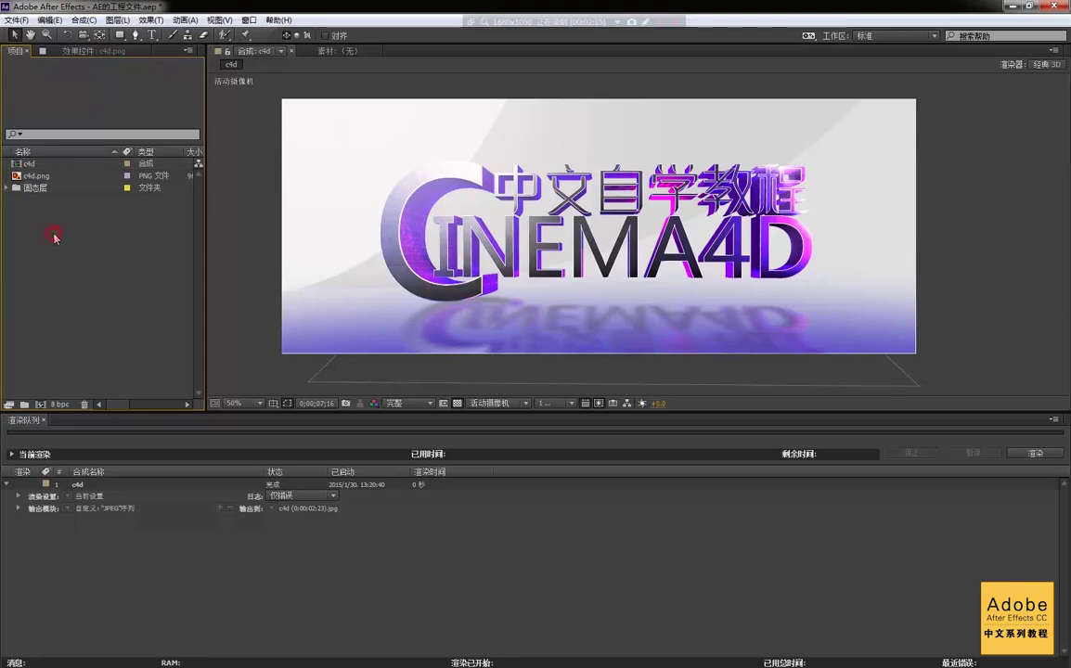
{"action": "left_click", "coordinate": [45, 166]}
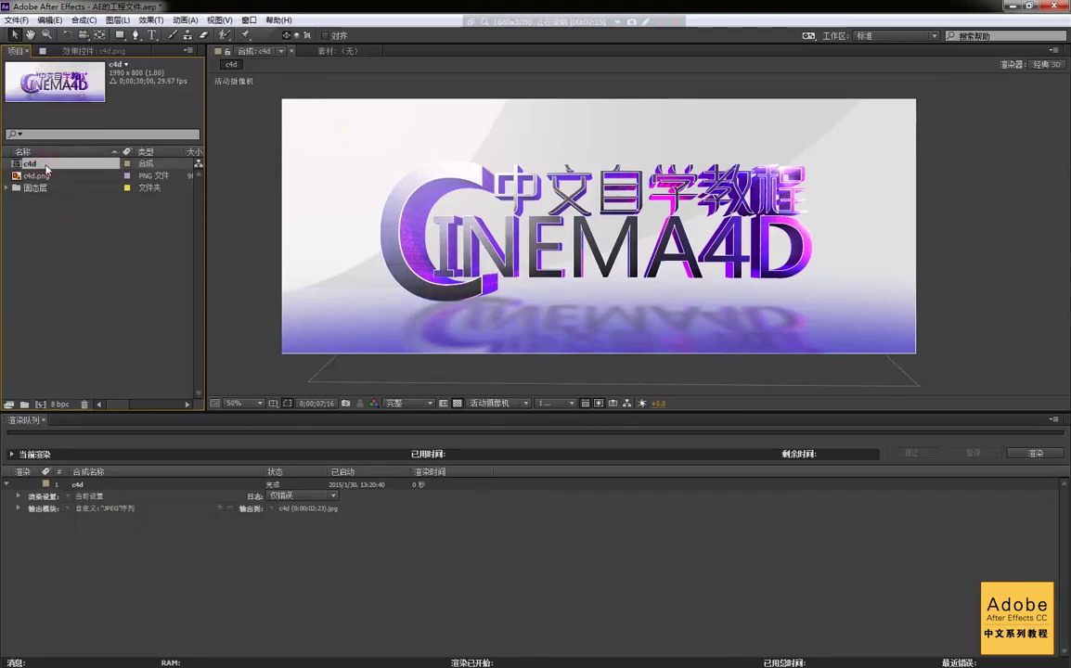
{"action": "double_click", "coordinate": [45, 166]}
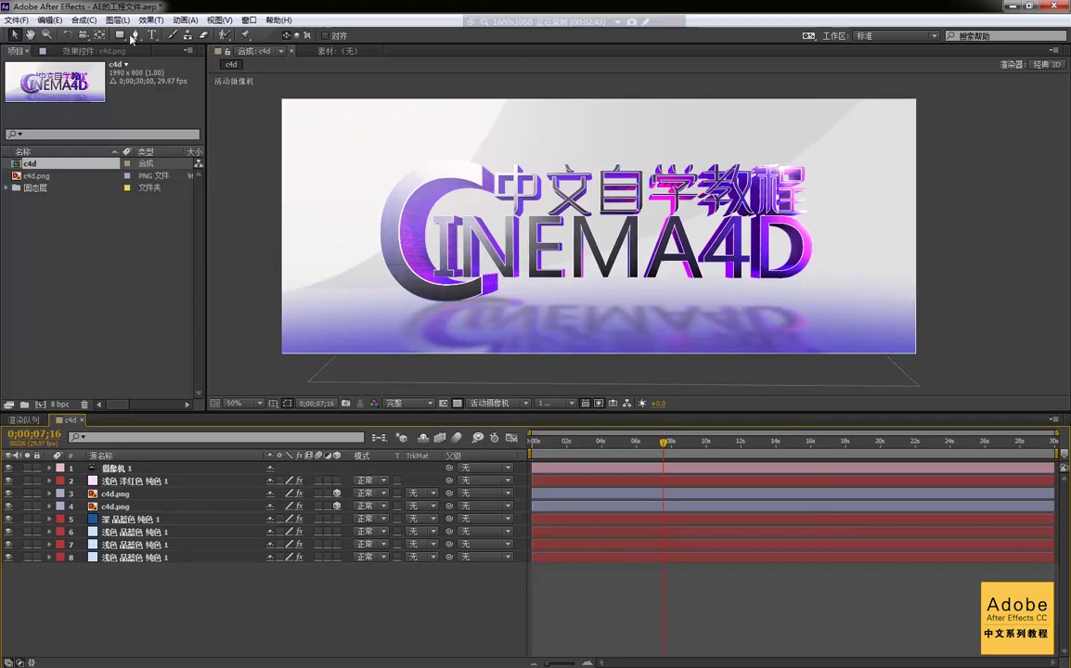
Create a new composition with the HDTV 1080 29.97 preset at 1920 x 1080 px and a 30-second duration
{"action": "right_click", "coordinate": [67, 234]}
{"action": "left_click", "coordinate": [93, 243]}
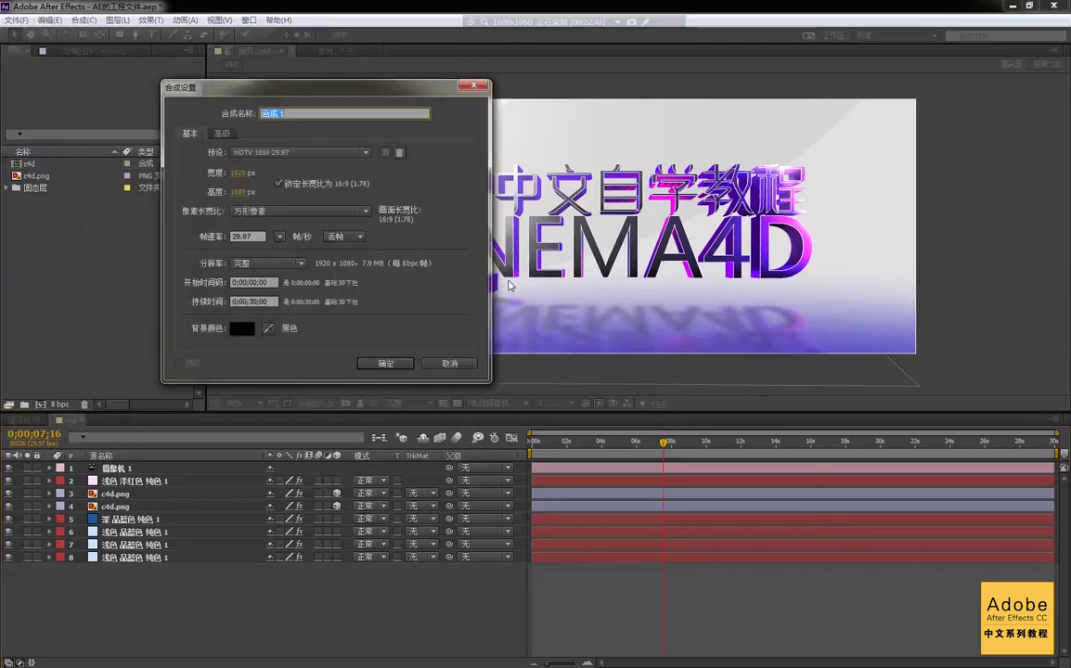
{"action": "left_click_drag", "start_coordinate": [349, 91], "coordinate": [451, 144]}
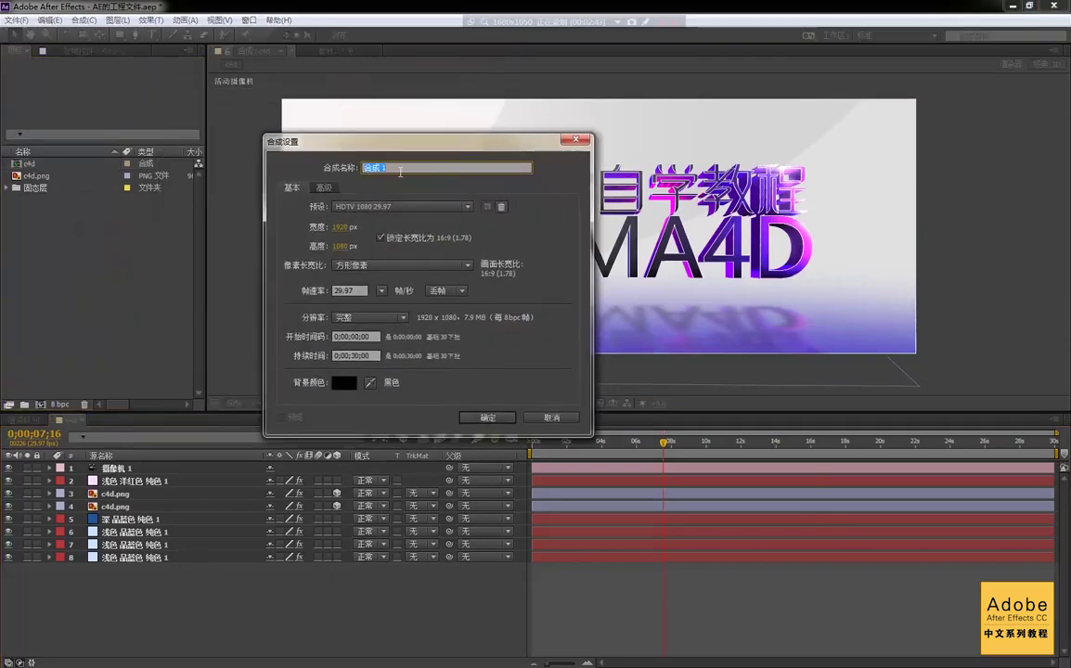
{"action": "left_click_drag", "start_coordinate": [379, 140], "coordinate": [345, 145]}
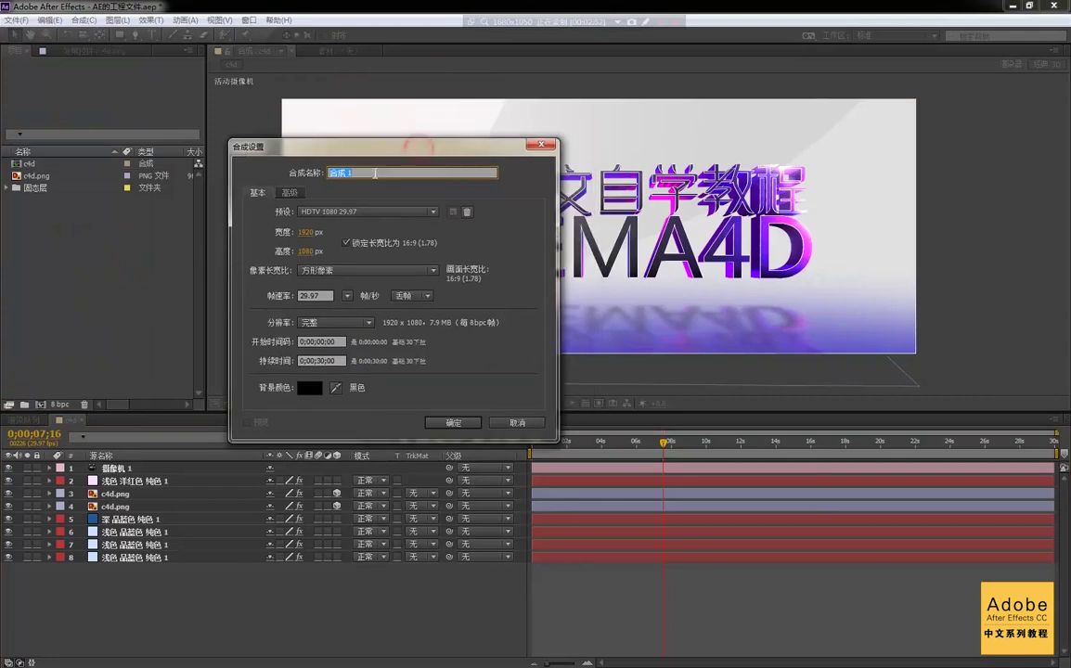
{"action": "left_click", "coordinate": [459, 423]}
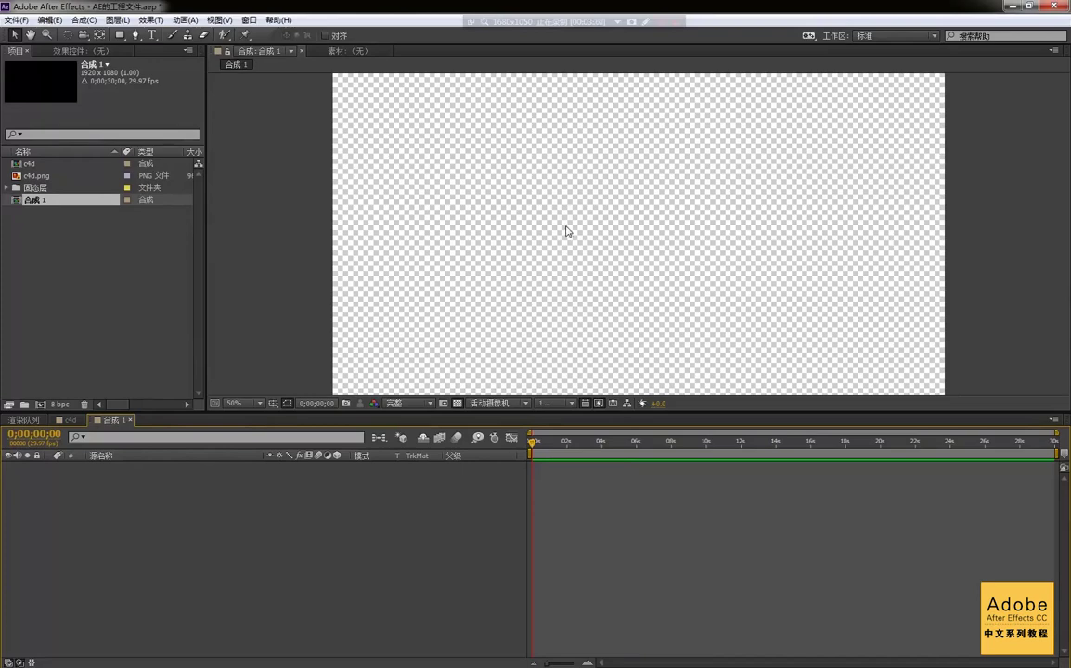
Add c4d.png to the new composition as a layer and turn off the preview's transparency grid
{"action": "left_click", "coordinate": [43, 204]}
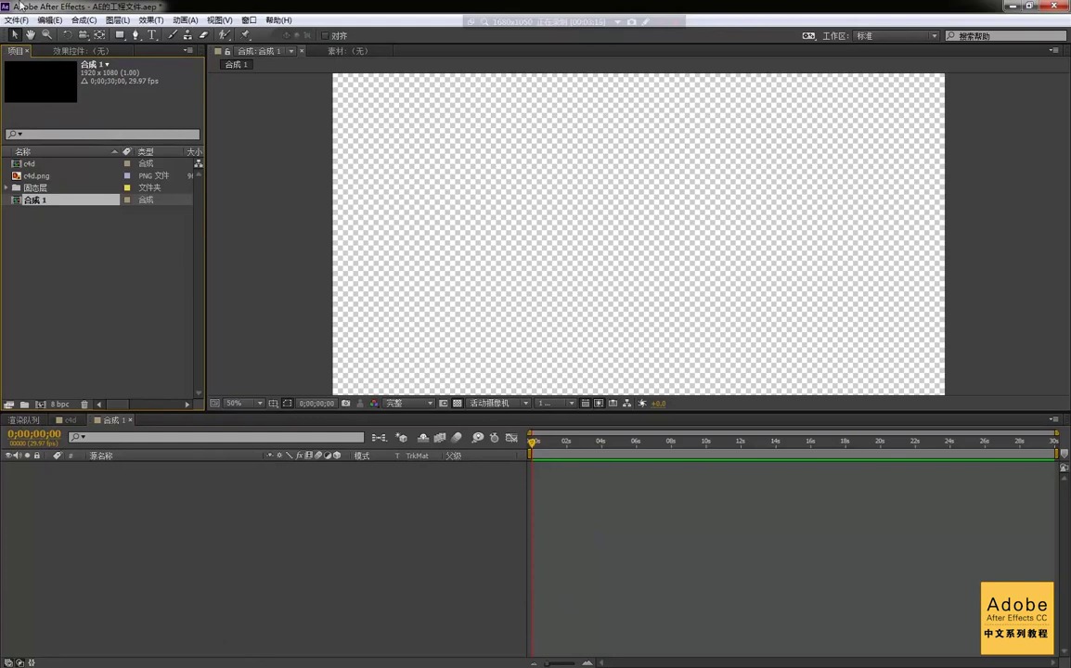
{"action": "left_click", "coordinate": [51, 177]}
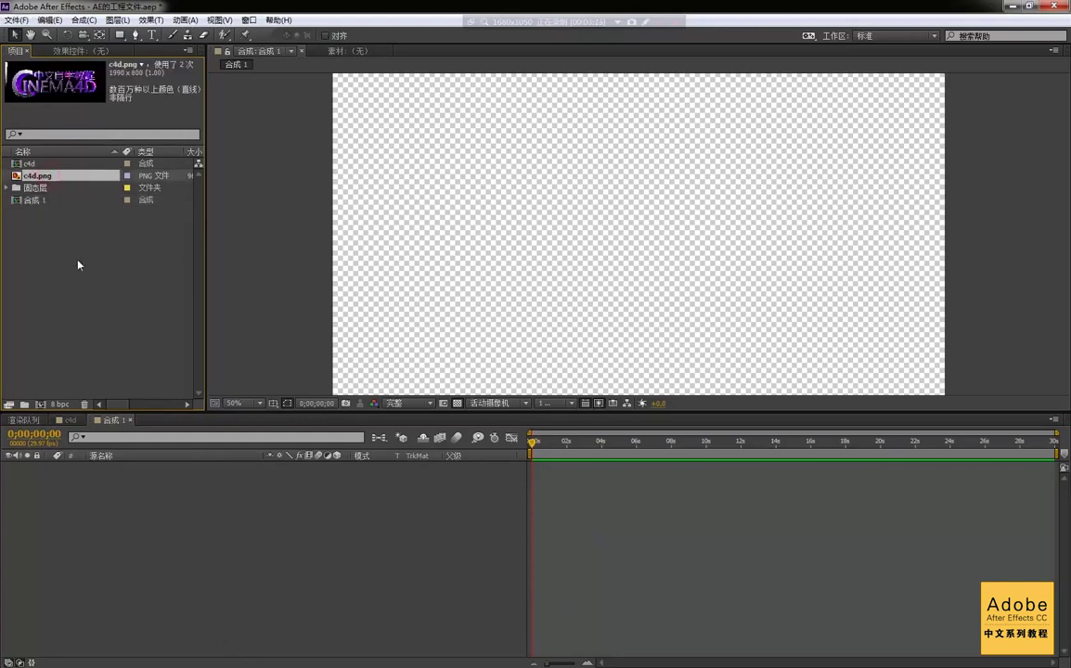
{"action": "left_click_drag", "start_coordinate": [56, 176], "coordinate": [104, 492]}
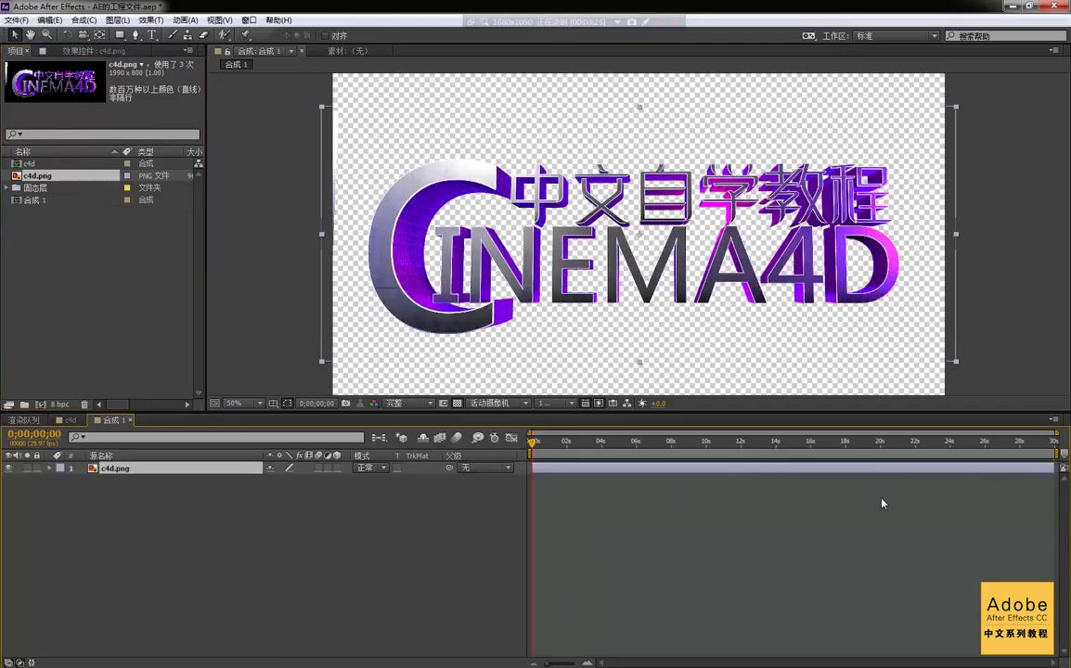
{"action": "scroll", "coordinate": [782, 268], "scroll_direction": "down", "scroll_amount": 1}
{"action": "scroll", "coordinate": [782, 268], "scroll_direction": "up", "scroll_amount": 1}
{"action": "left_click", "coordinate": [458, 403]}
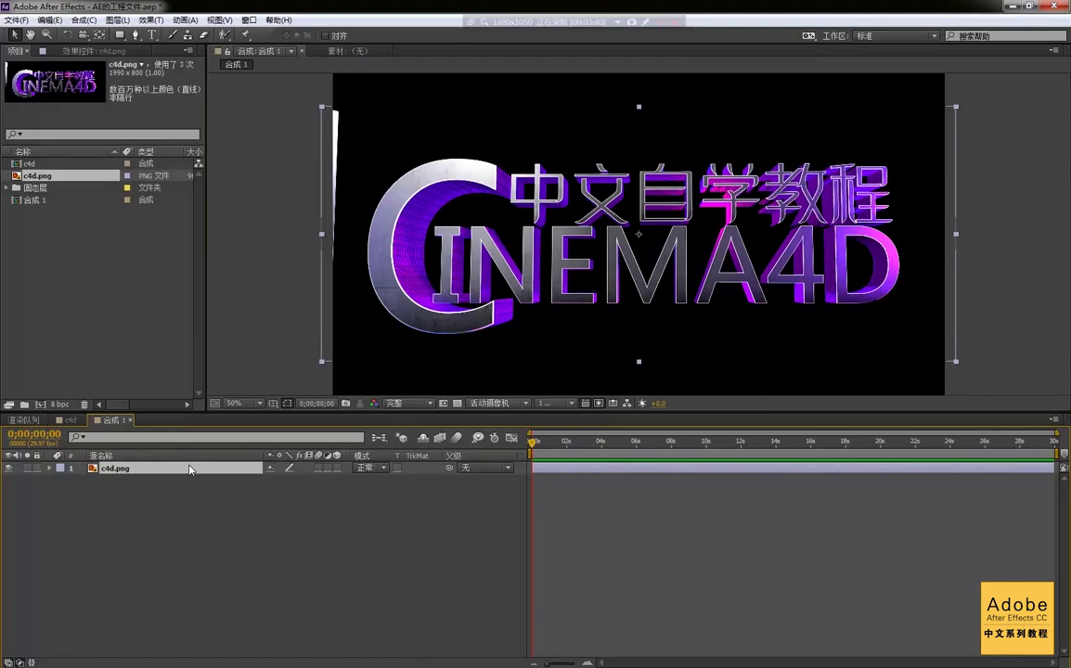
Apply the Curves (曲线) color correction effect to the c4d.png layer and shape its RGB curve into an S with brighter highlights
{"action": "left_click", "coordinate": [104, 53]}
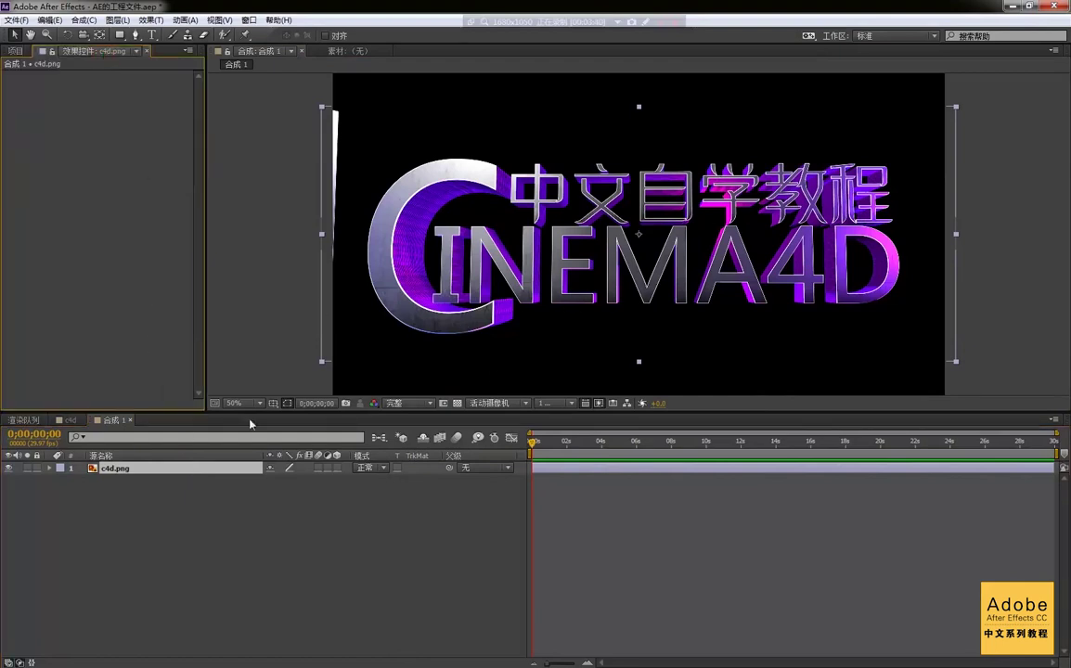
{"action": "right_click", "coordinate": [108, 134]}
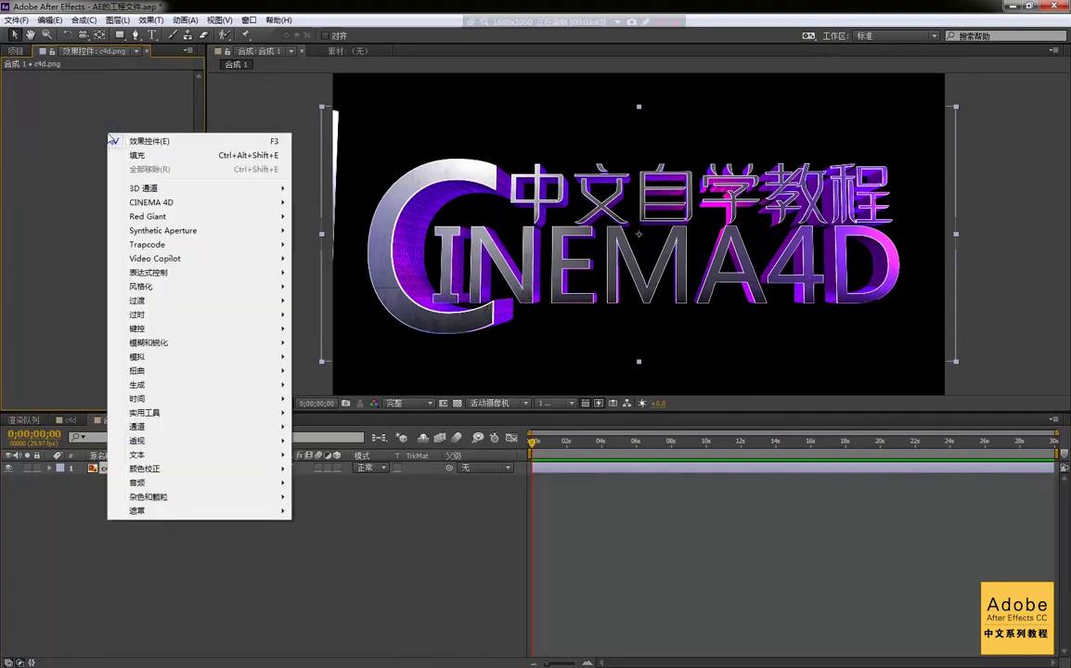
{"action": "mouse_move", "coordinate": [190, 458]}
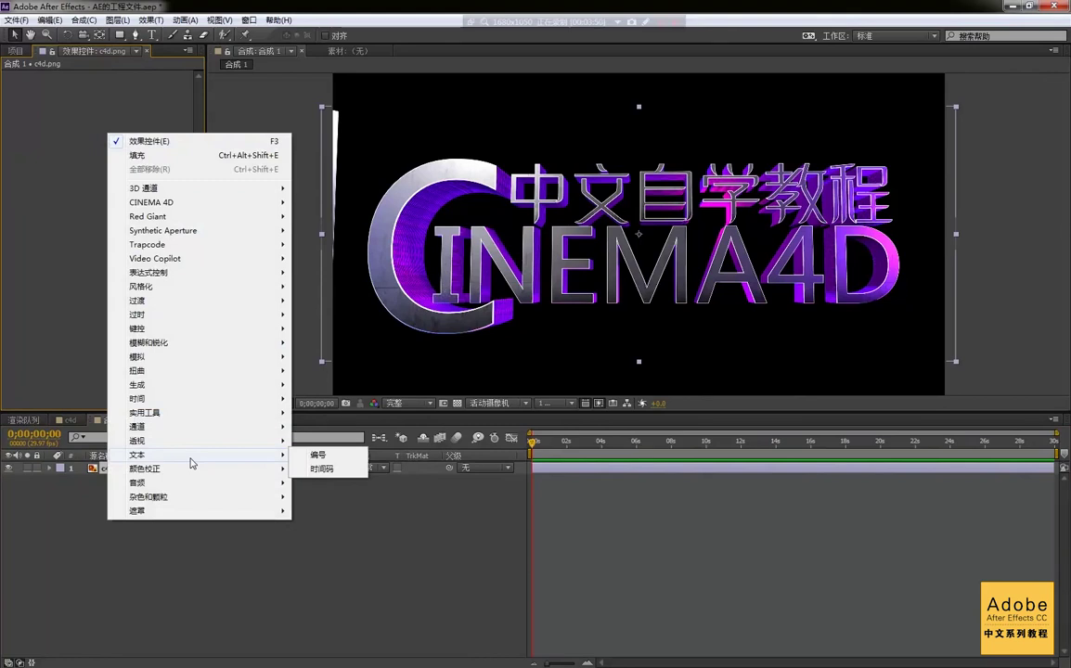
{"action": "mouse_move", "coordinate": [258, 467]}
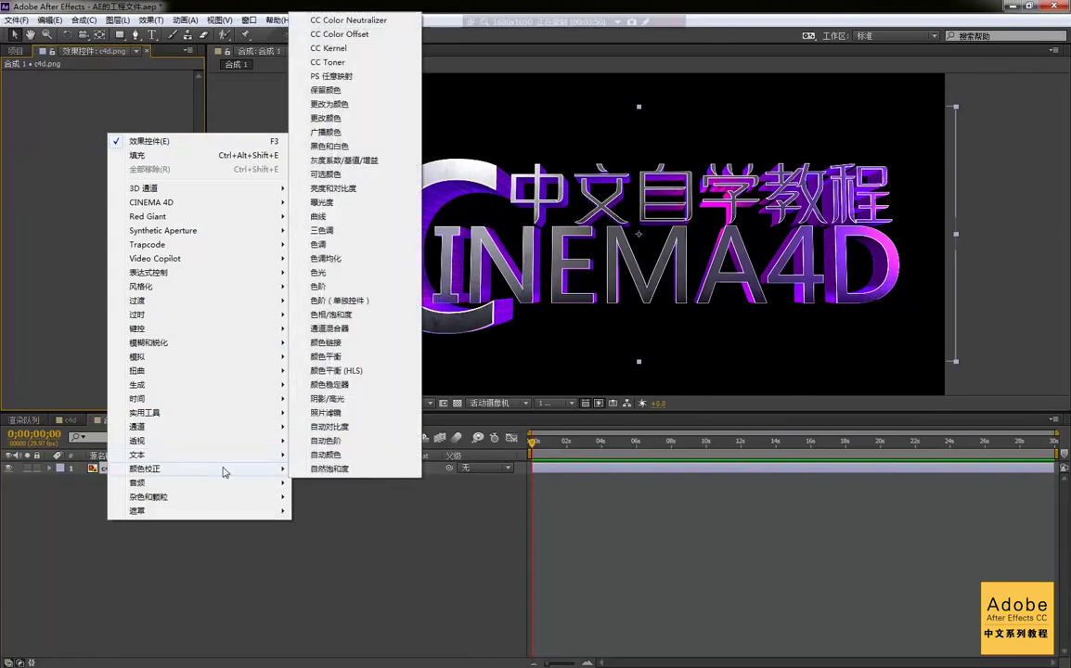
{"action": "left_click", "coordinate": [320, 217]}
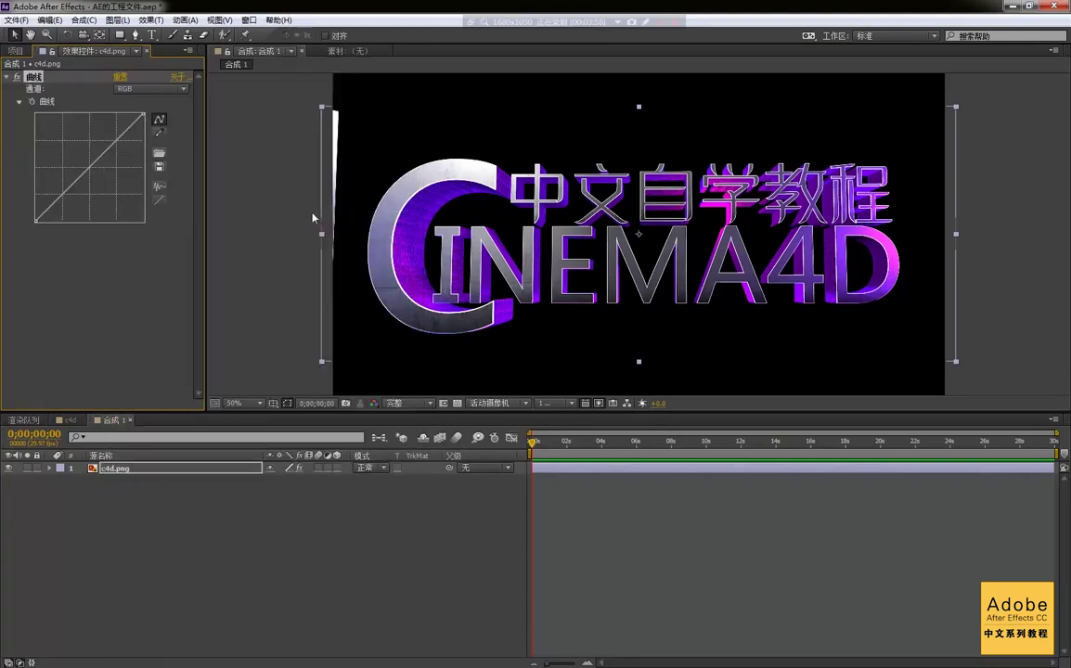
{"action": "mouse_move", "coordinate": [90, 167]}
{"action": "left_mouse_down"}
{"action": "mouse_move", "coordinate": [104, 131]}
{"action": "mouse_move", "coordinate": [107, 185]}
{"action": "mouse_move", "coordinate": [100, 137]}
{"action": "mouse_move", "coordinate": [76, 177]}
{"action": "left_mouse_up"}
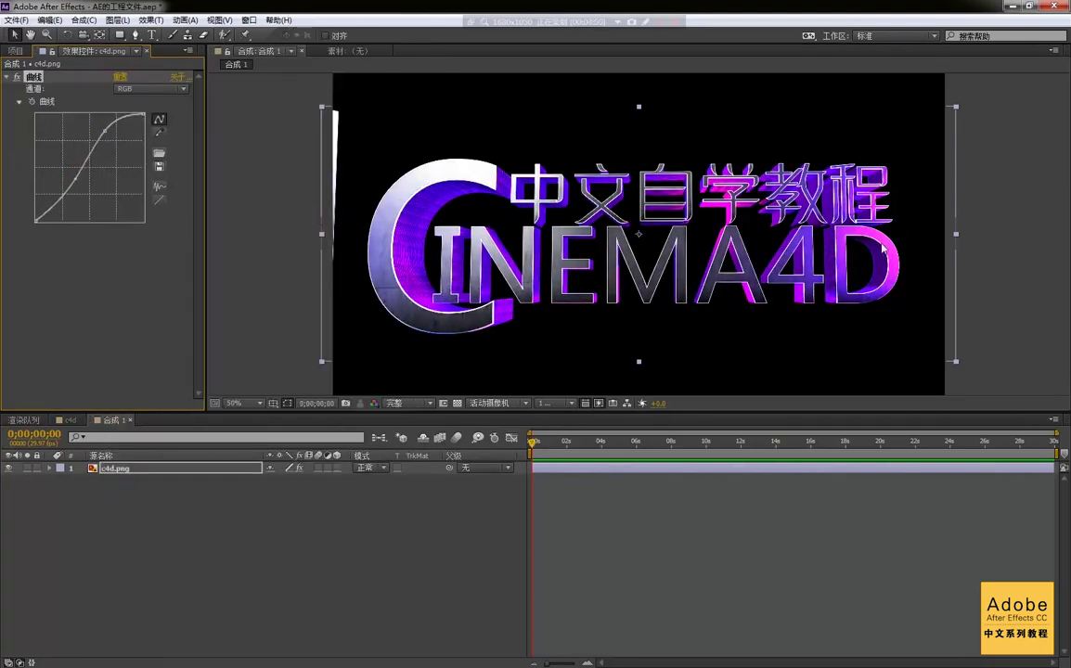
{"action": "left_click", "coordinate": [263, 506]}
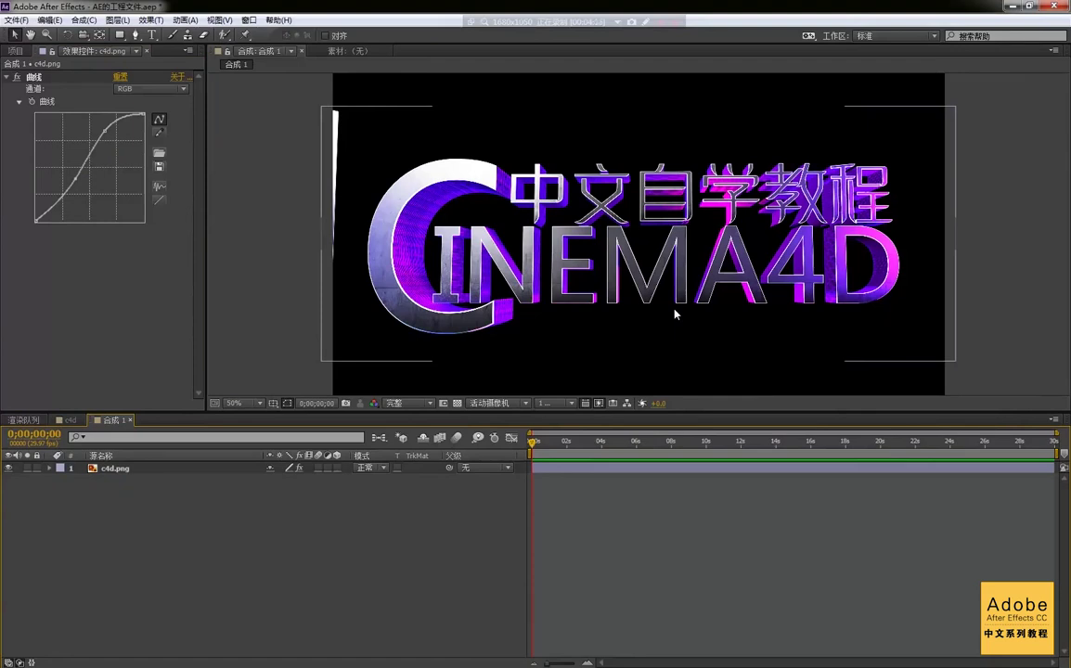
Delete the finished c4d item from the render queue
{"action": "left_click", "coordinate": [34, 420]}
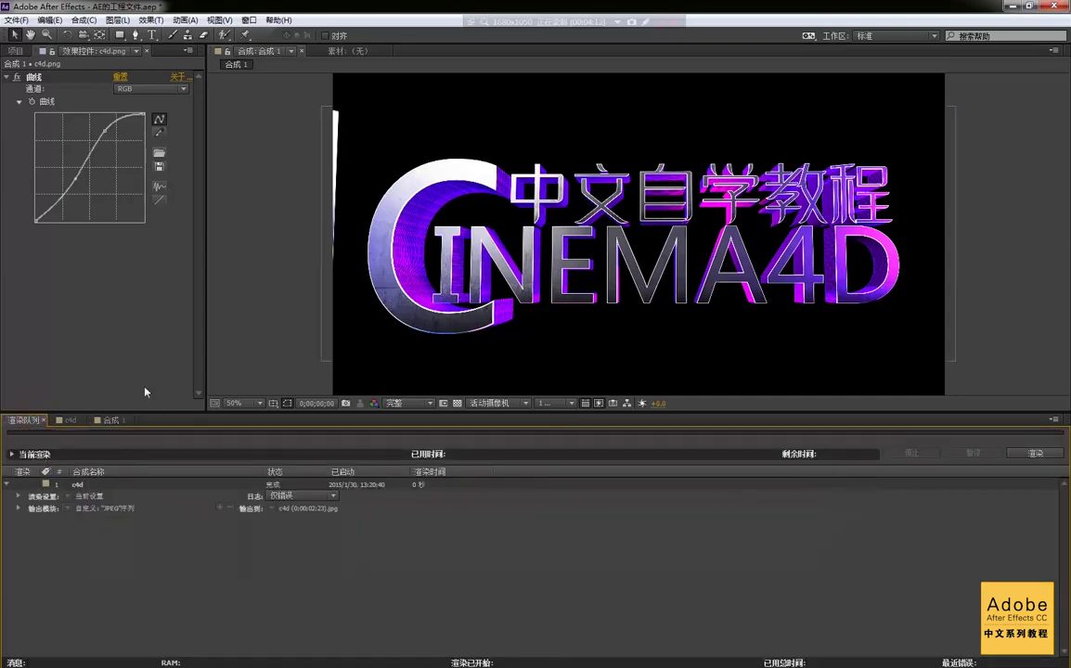
{"action": "left_click", "coordinate": [111, 419]}
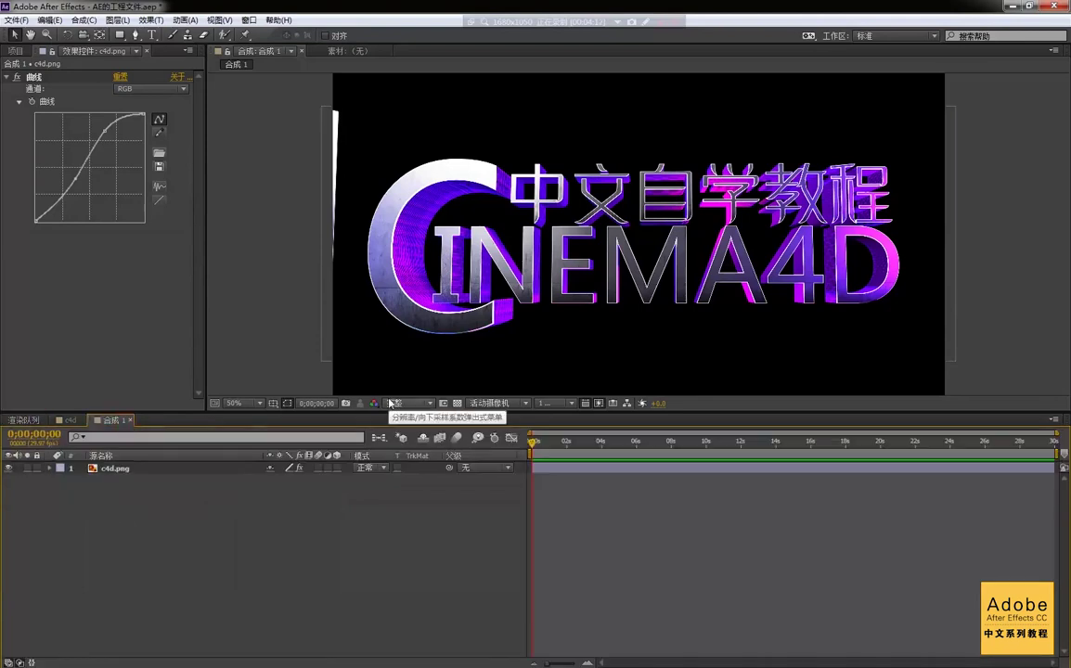
{"action": "left_click", "coordinate": [24, 420]}
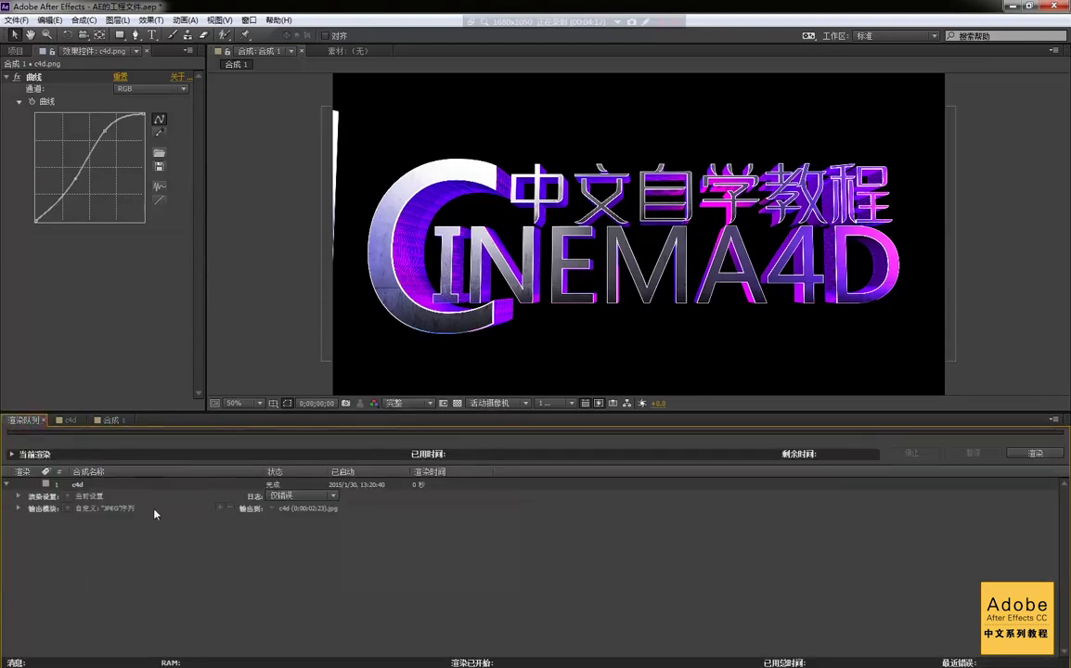
{"action": "left_click", "coordinate": [112, 419]}
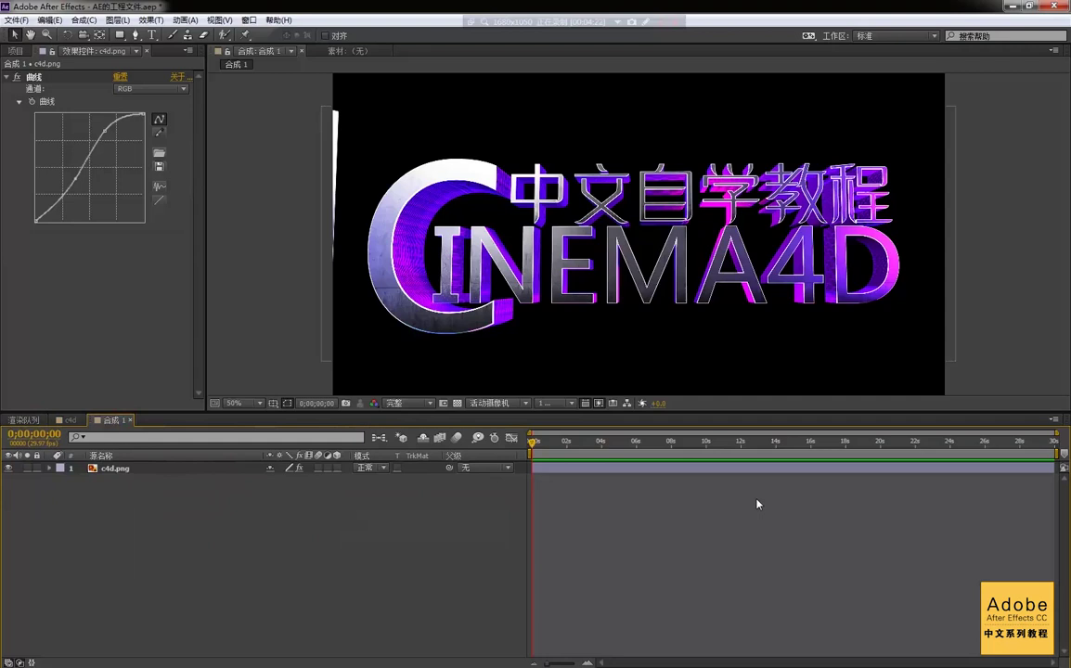
{"action": "left_click", "coordinate": [20, 420]}
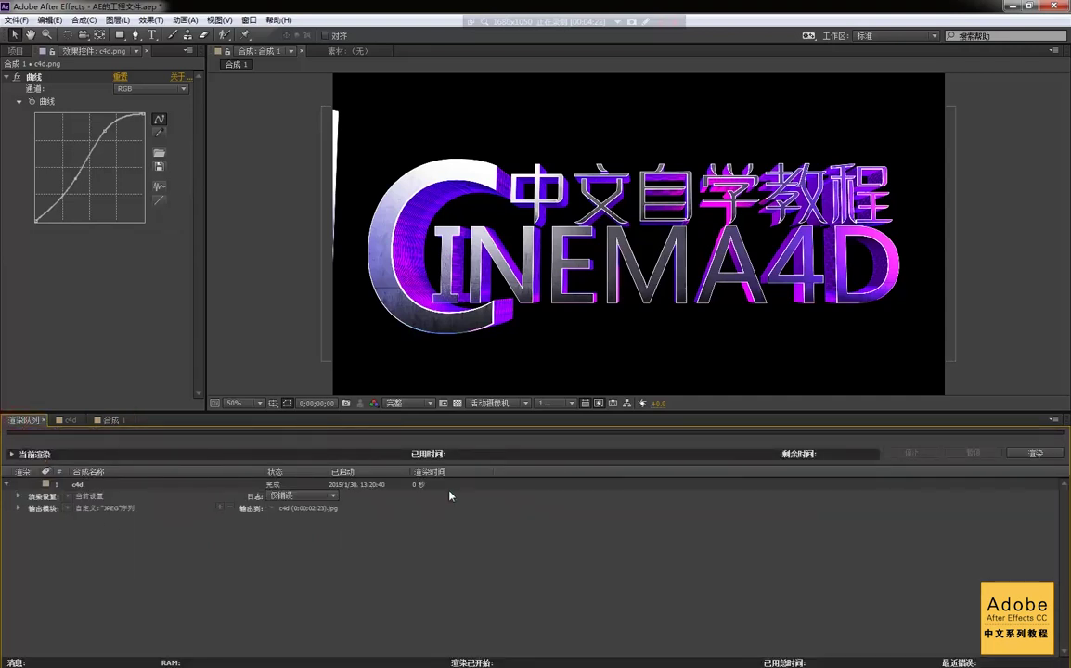
{"action": "left_click", "coordinate": [81, 486]}
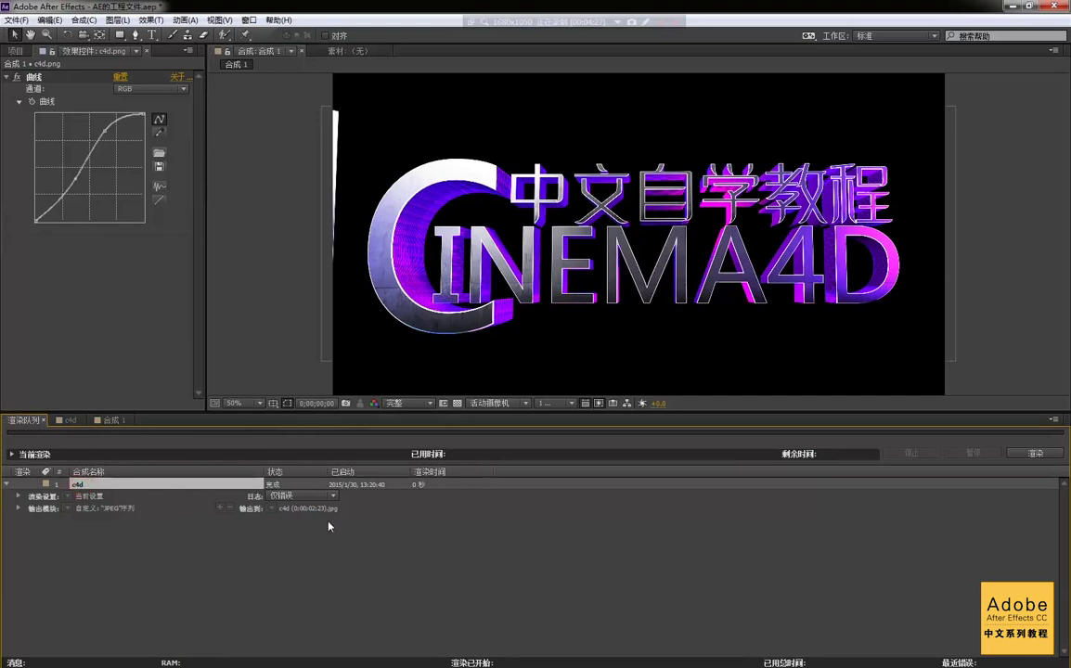
{"action": "key", "text": "Return"}
{"action": "key", "text": "Delete"}
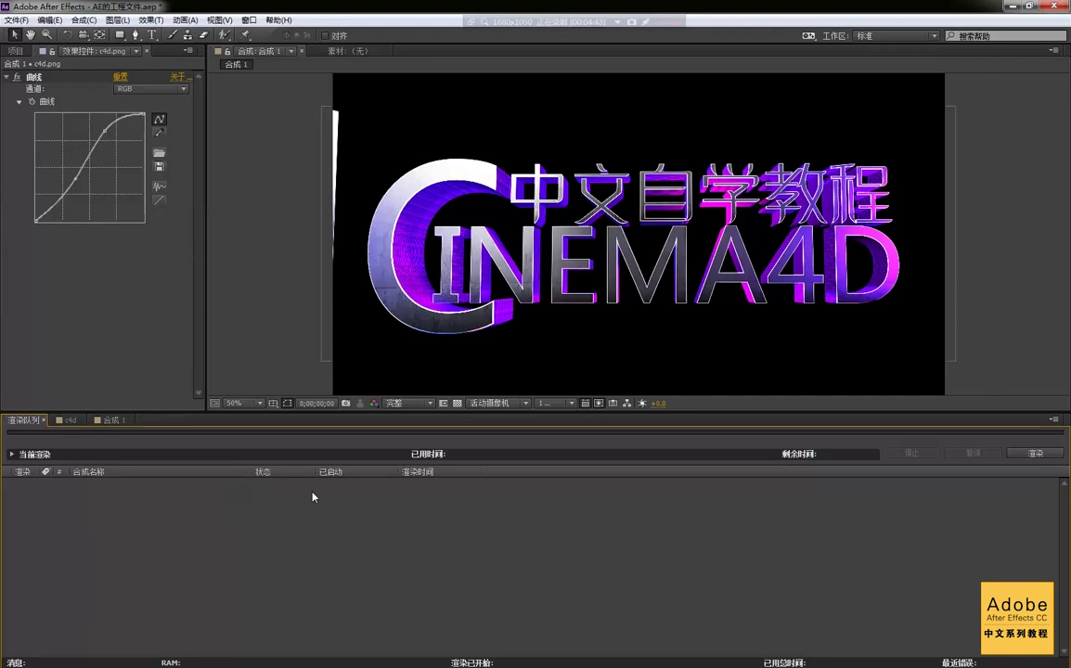
Add 合成 1 to the render queue and render it to 合成 1.avi, stopping the render partway and returning to the composition
{"action": "left_click", "coordinate": [110, 420]}
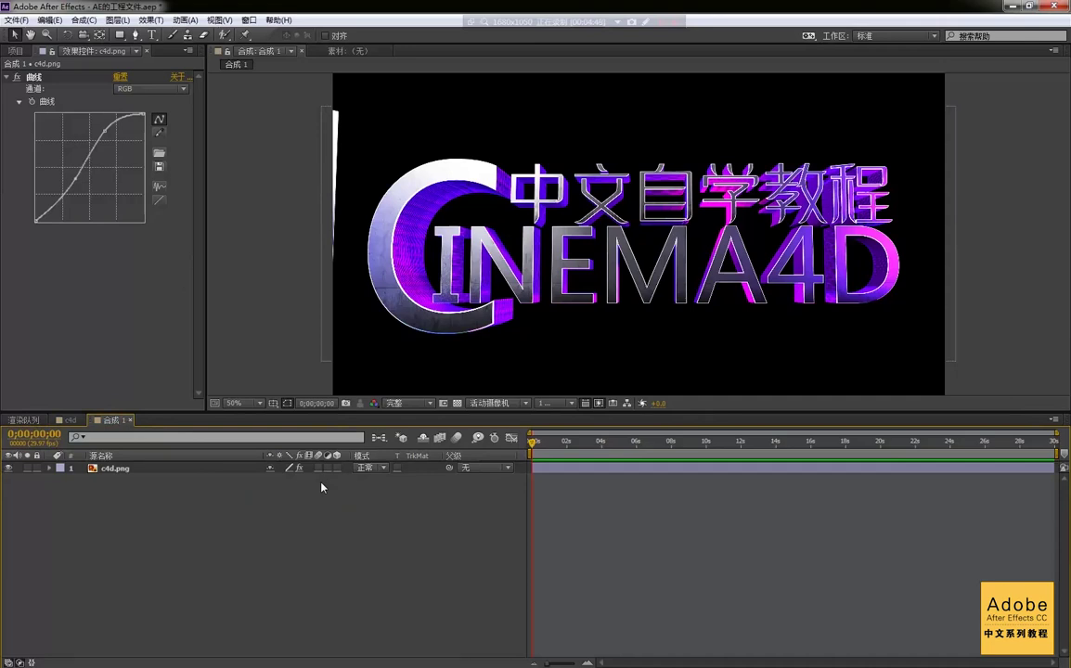
{"action": "key", "text": "ctrl+m"}
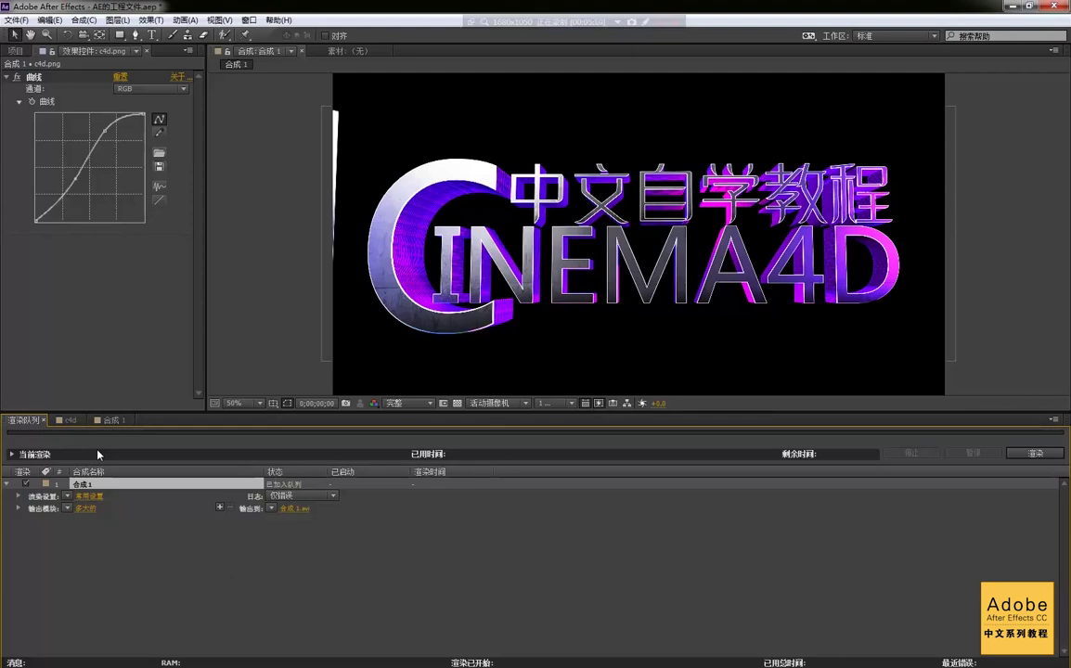
{"action": "left_click", "coordinate": [1030, 454]}
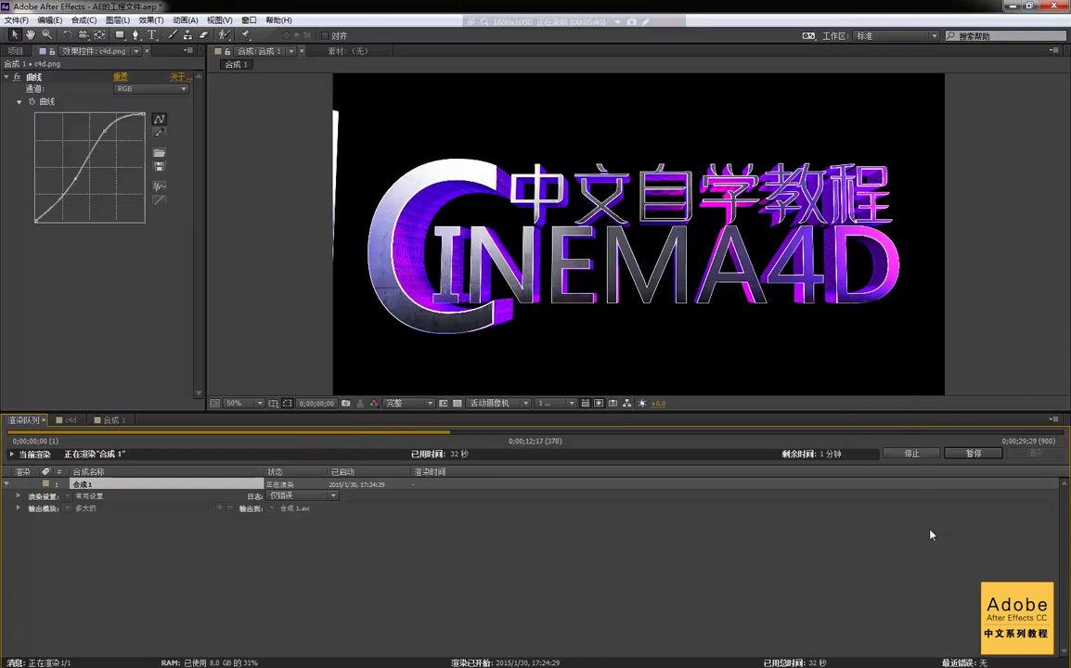
{"action": "left_click", "coordinate": [911, 452]}
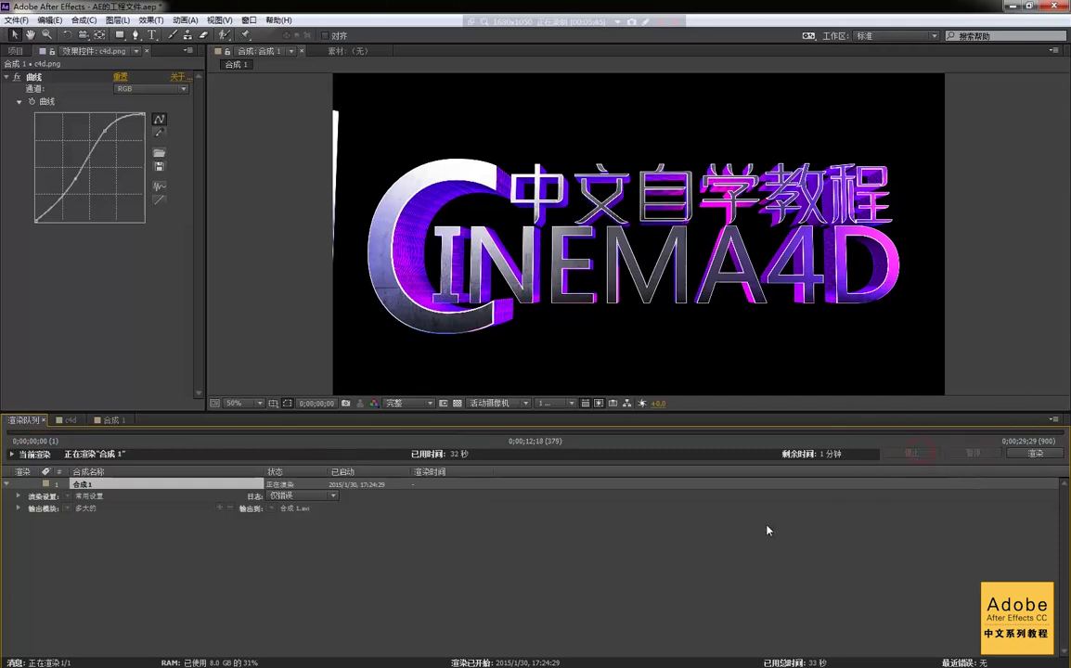
{"action": "left_click", "coordinate": [111, 419]}
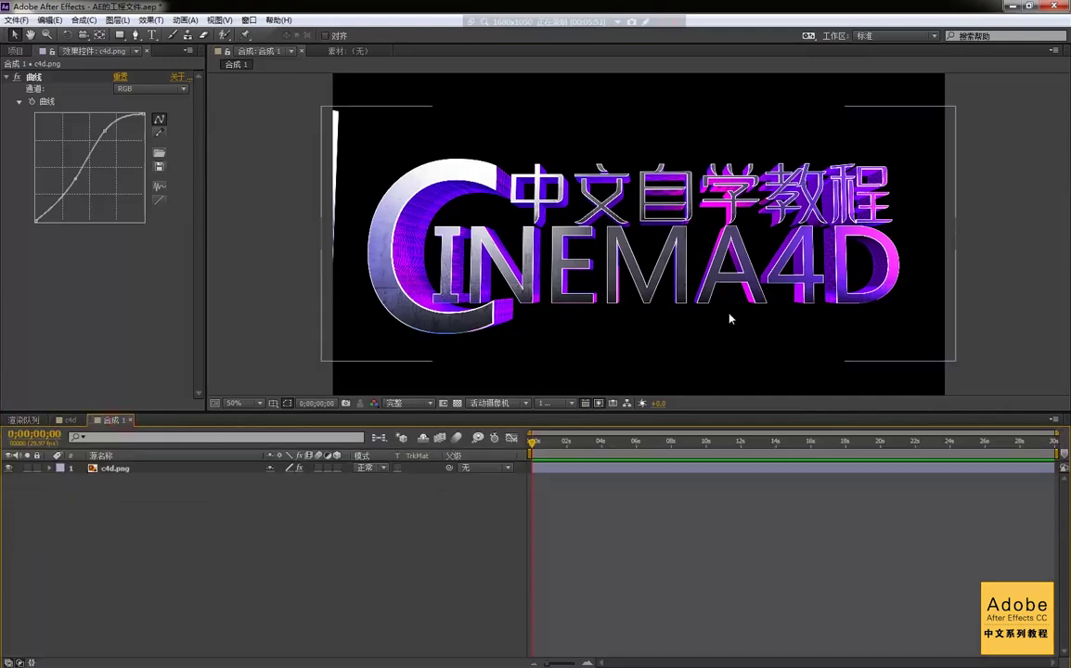